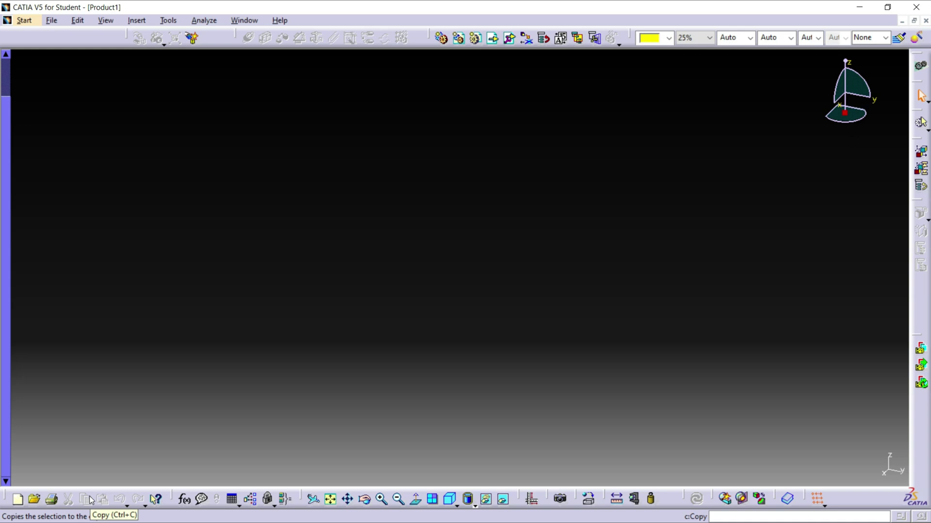
Check which file commands, including the save options, are offered for the product in the student session
click(53, 22)
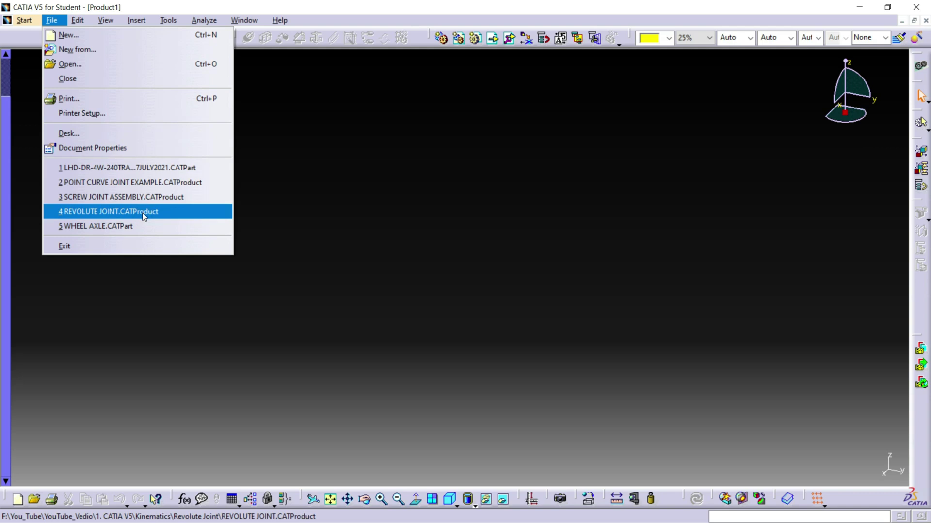
click(277, 153)
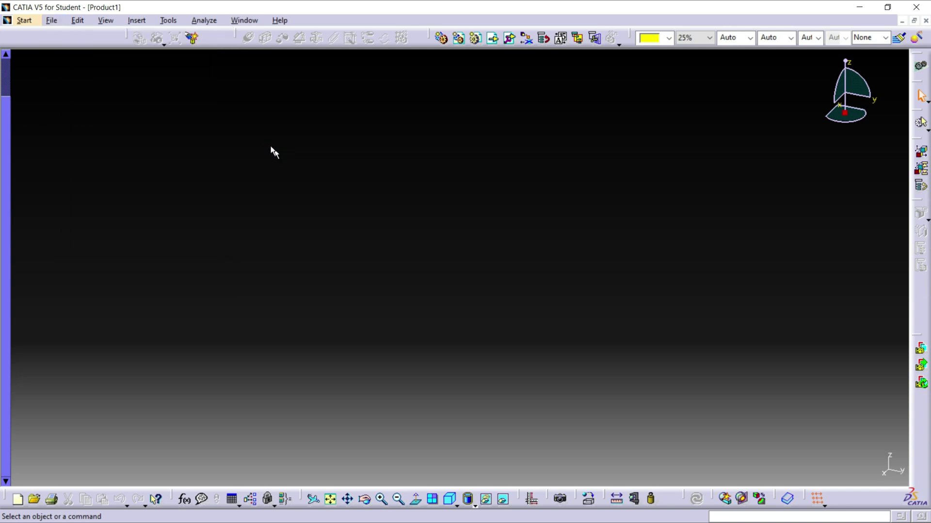
Show the licensing settings in the general program options
click(167, 21)
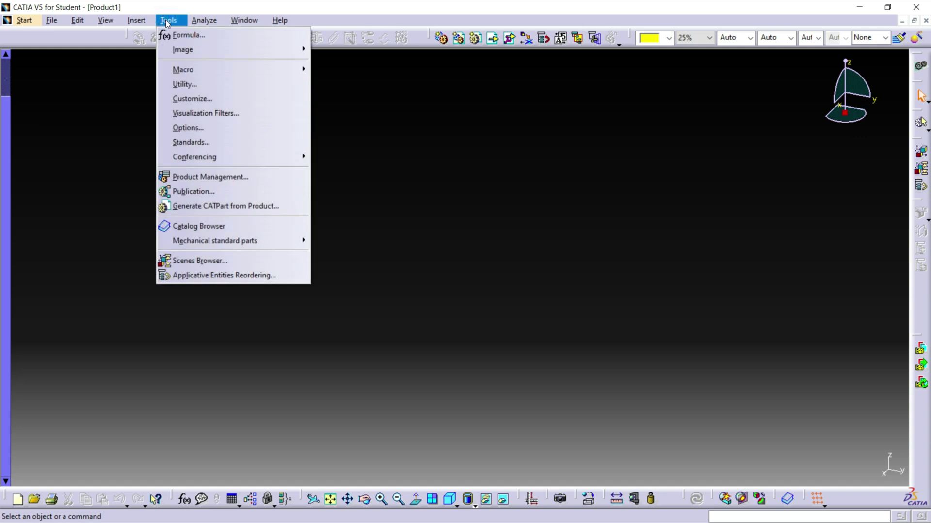
click(226, 128)
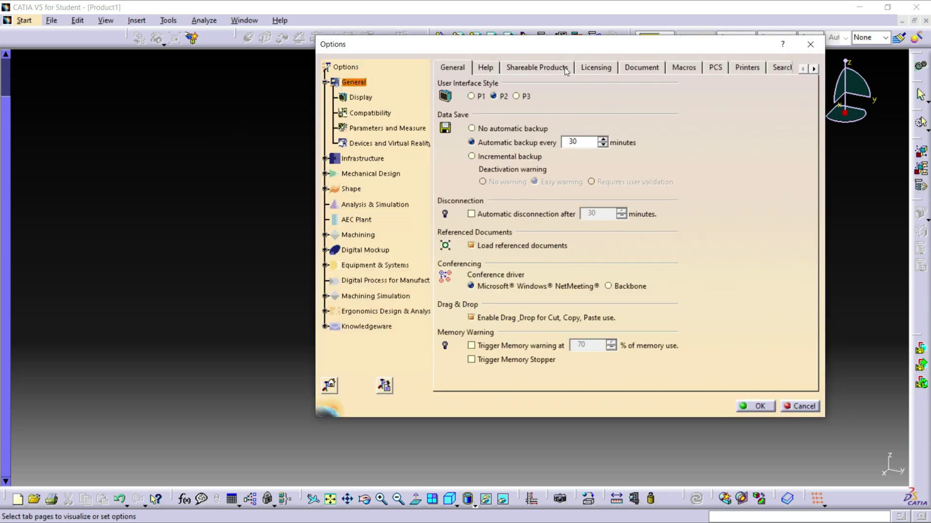
click(588, 68)
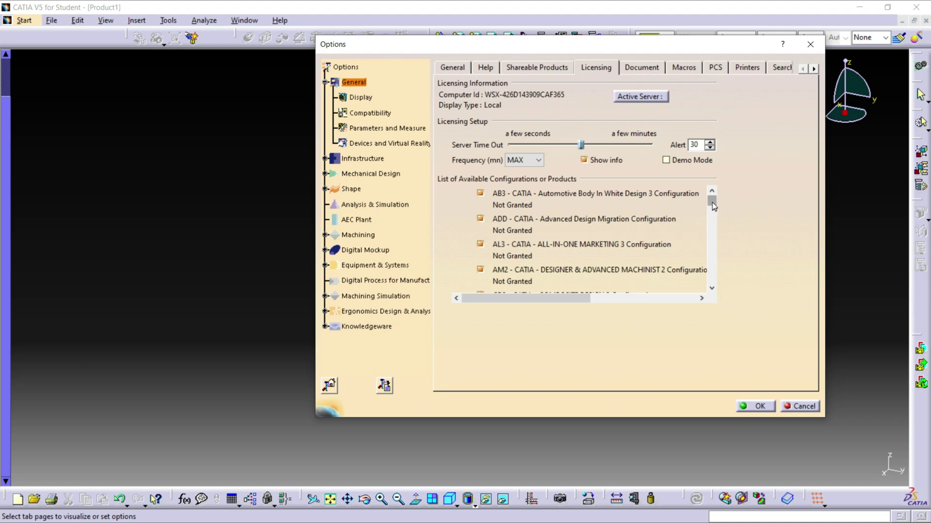
Disable the DIC - CATIA - ACADEMIC DISCOVER 2 configuration in the license list and acknowledge the restart warning
mouse_move(711, 201)
mouse_down()
mouse_move(731, 289)
mouse_move(717, 198)
mouse_up()
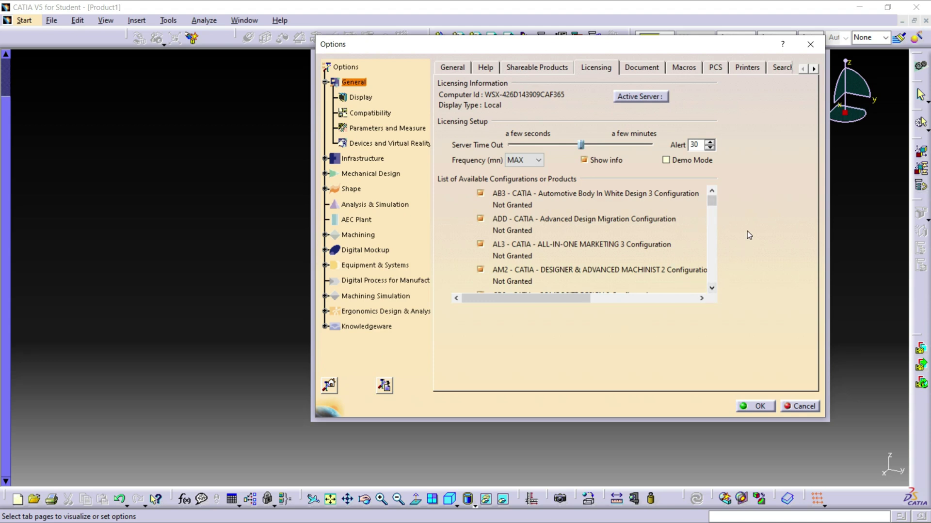
click(712, 289)
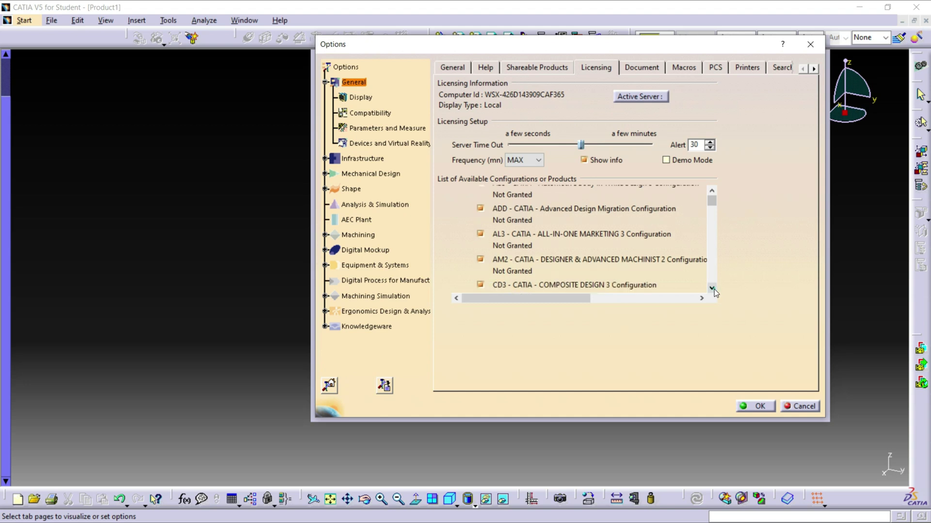
click(712, 289)
click(712, 289)
click(712, 288)
click(712, 289)
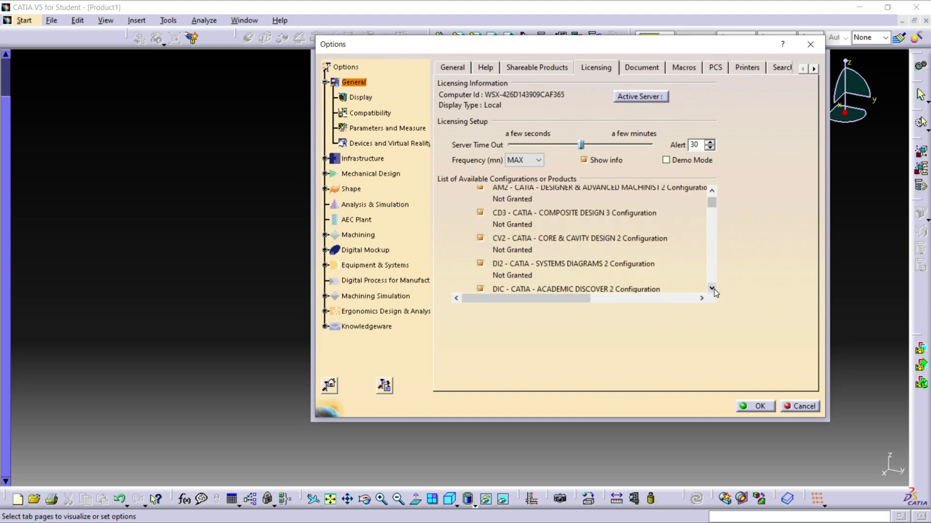
click(712, 289)
click(712, 289)
click(712, 289)
click(712, 289)
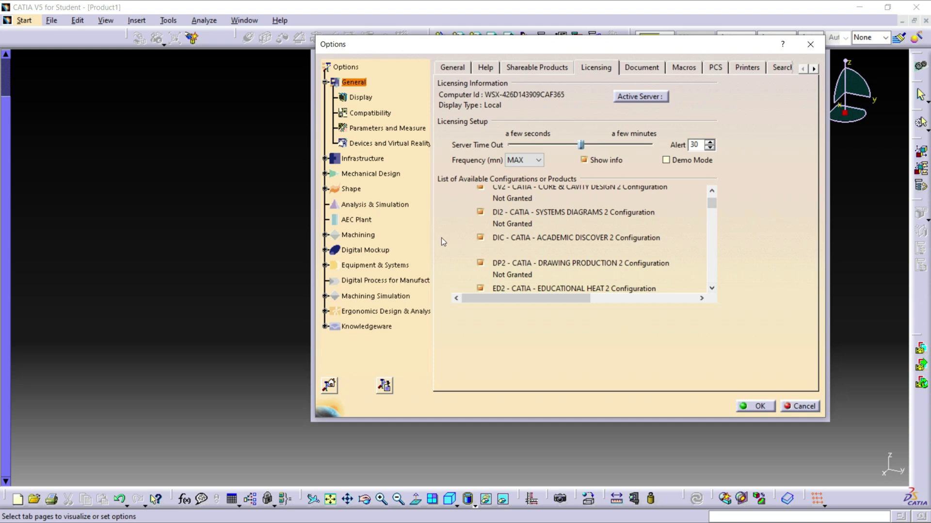
click(479, 237)
click(479, 239)
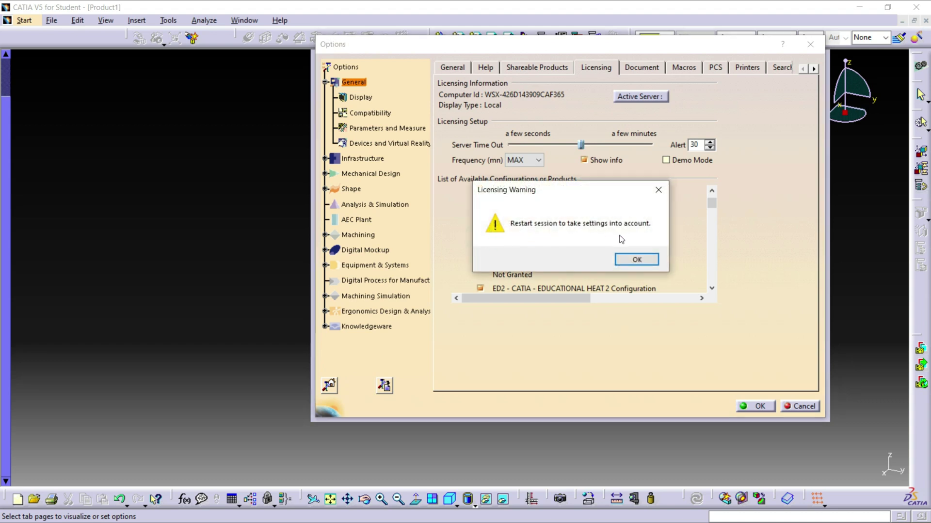
click(636, 265)
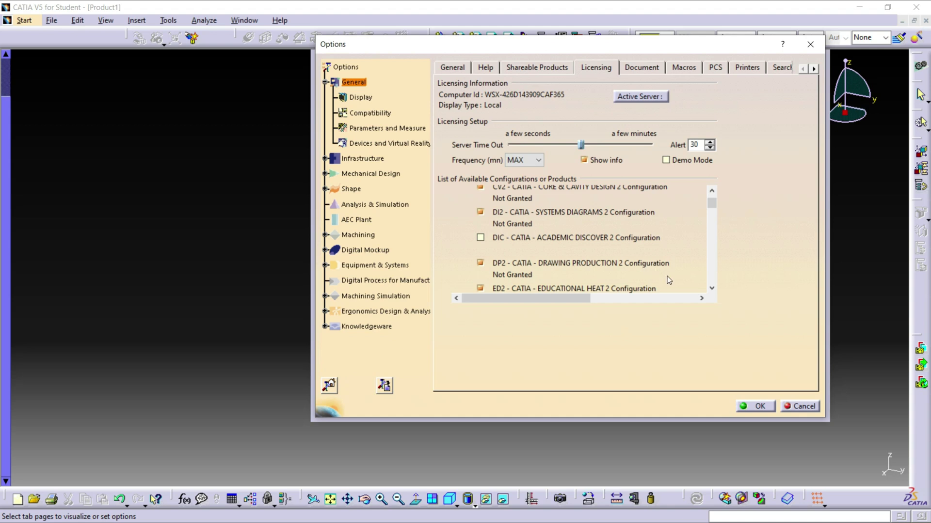
Disable the ED2 - EDUCATIONAL HEAT 2 and I3D - 3D INSIGHT 2 configurations and accept the licensing options
click(712, 288)
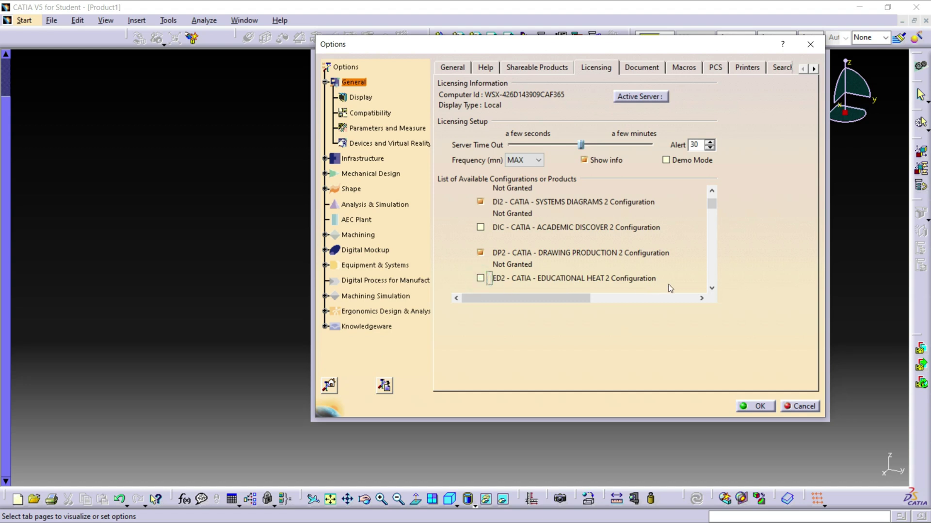
click(711, 288)
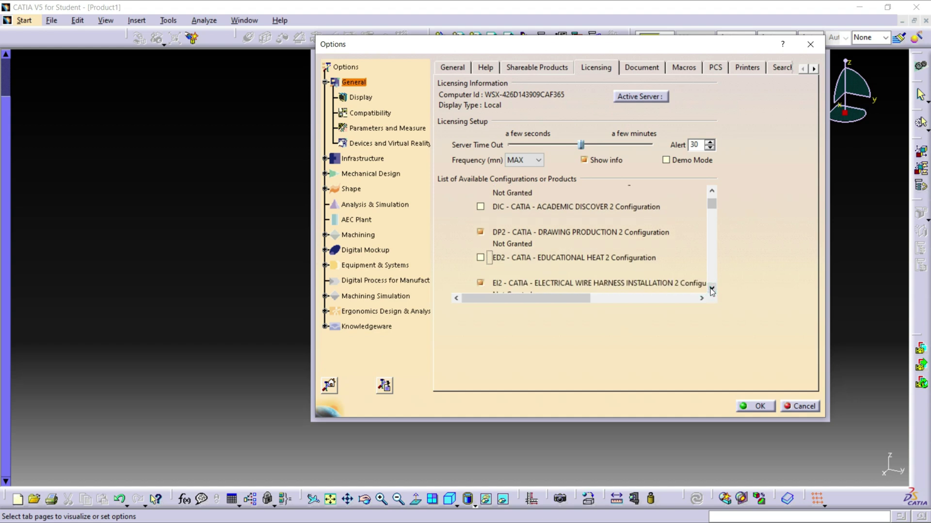
click(712, 289)
click(711, 289)
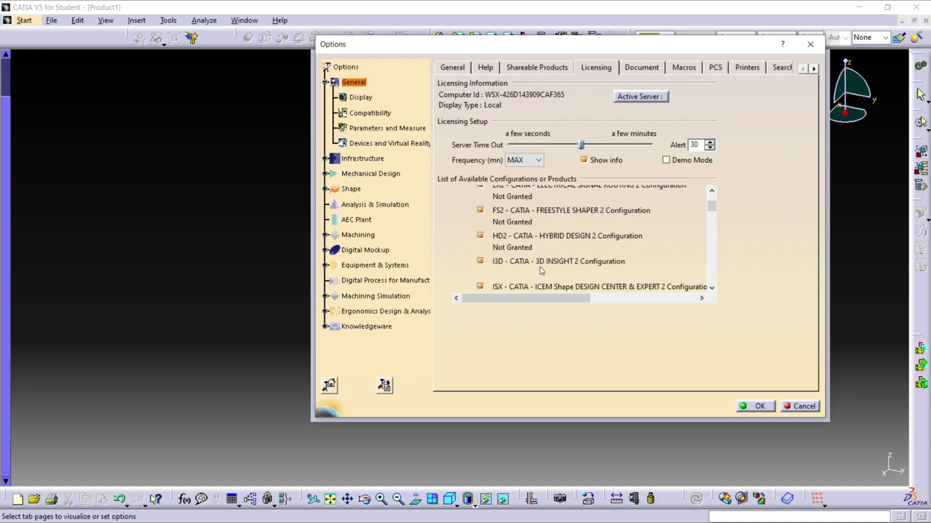
click(480, 262)
click(749, 406)
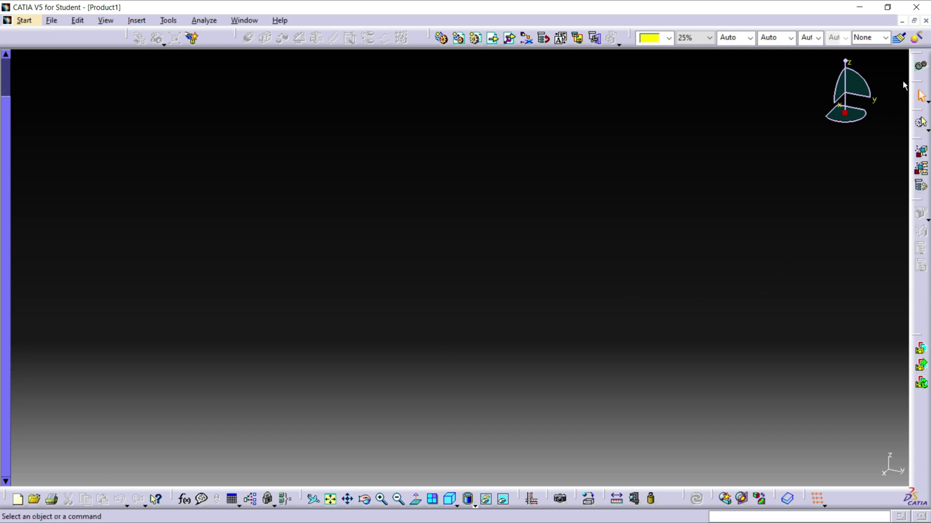
Close the running session, relaunch CATIA P3 V5-6R2018 from the desktop, and dismiss its welcome dialog
click(916, 8)
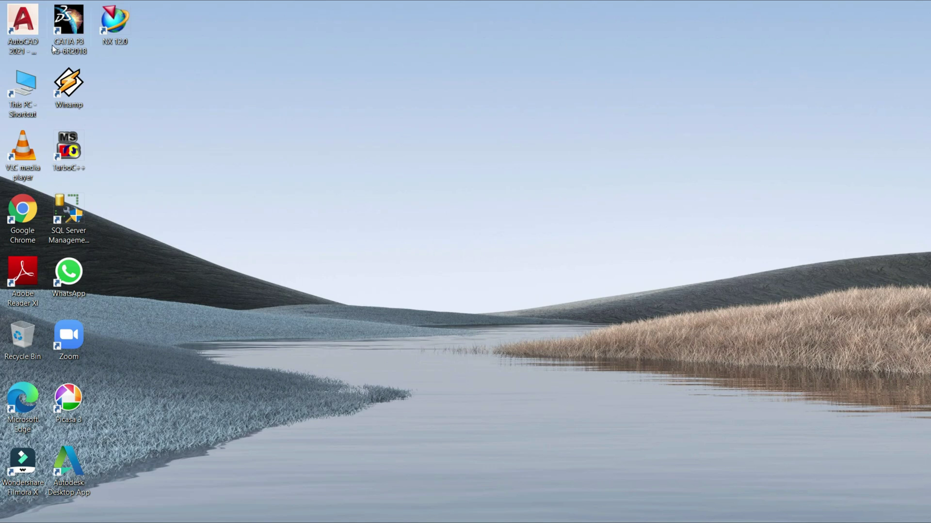
double_click(78, 27)
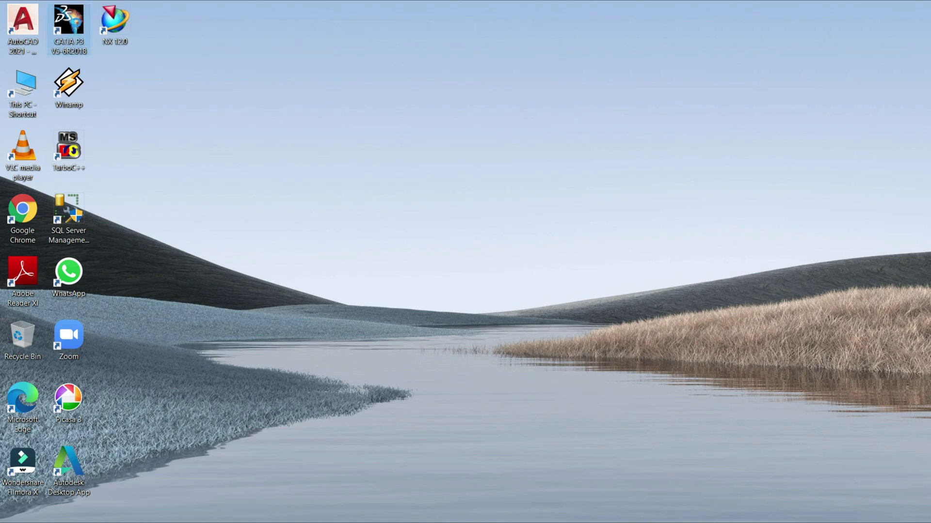
right_click(77, 23)
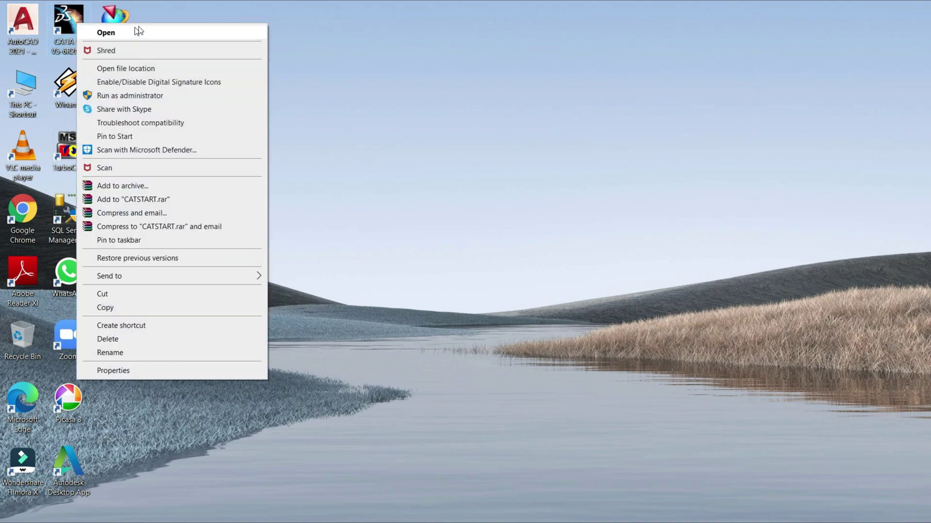
click(174, 34)
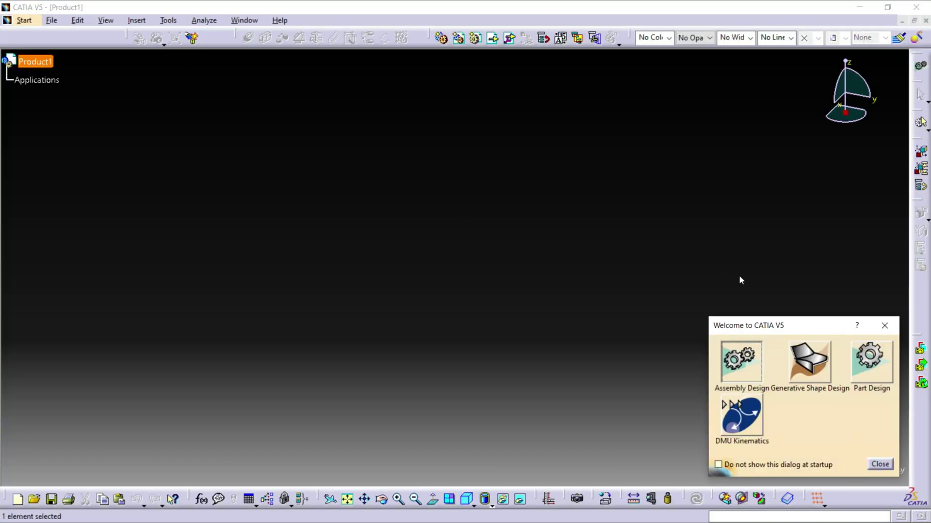
click(885, 326)
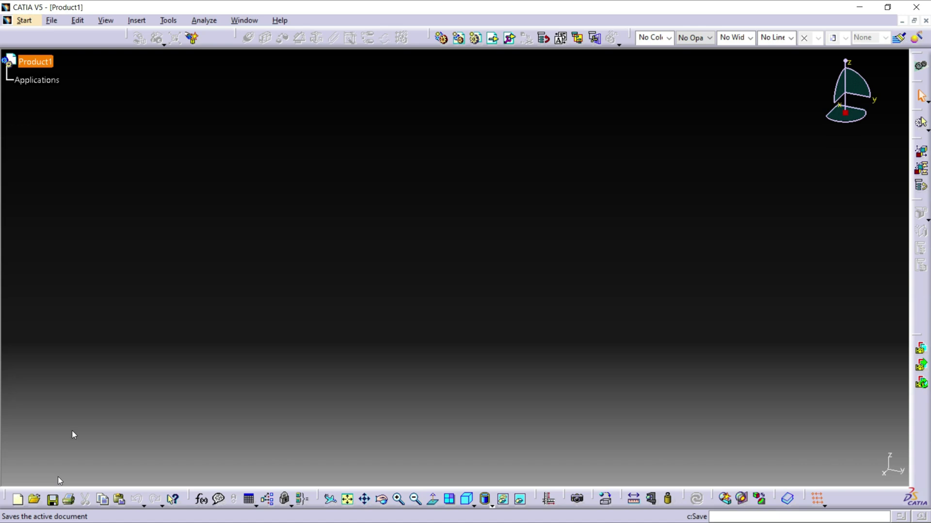
Check the save commands available for the new product in the restarted session
click(50, 22)
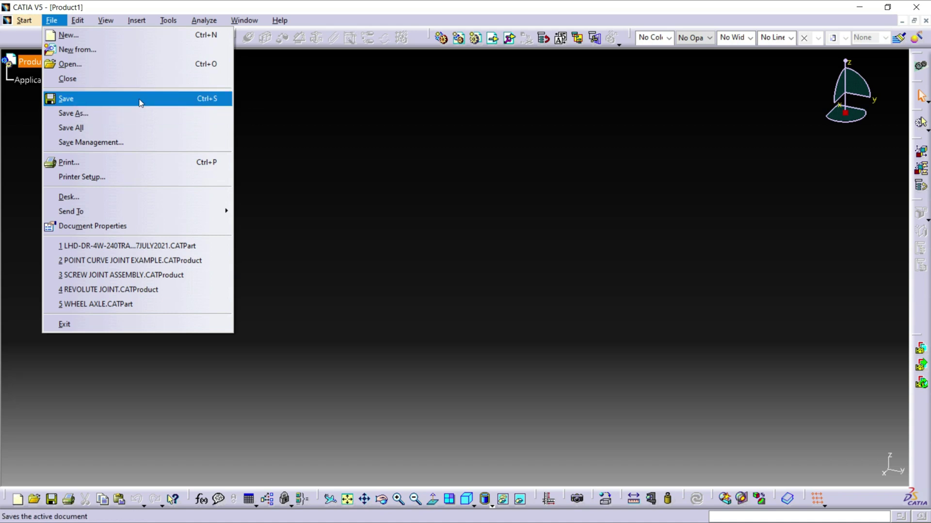
click(279, 95)
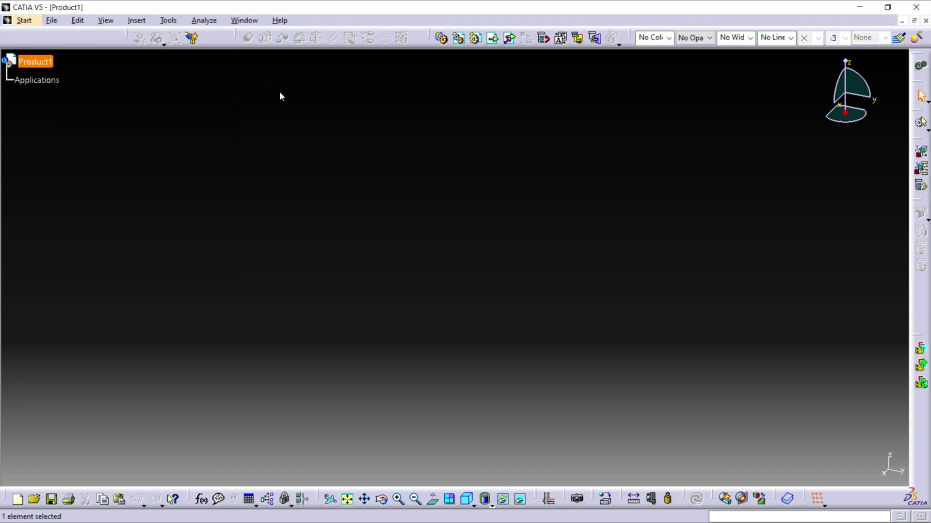